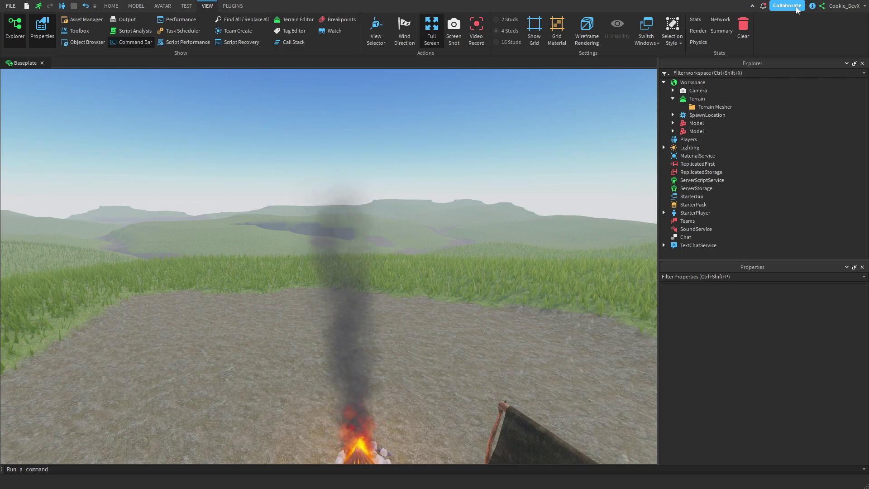
- Filter the Workspace properties by "glob" to check the GlobalWind value, and clear the filter
{"action": "left_click", "coordinate": [697, 85]}
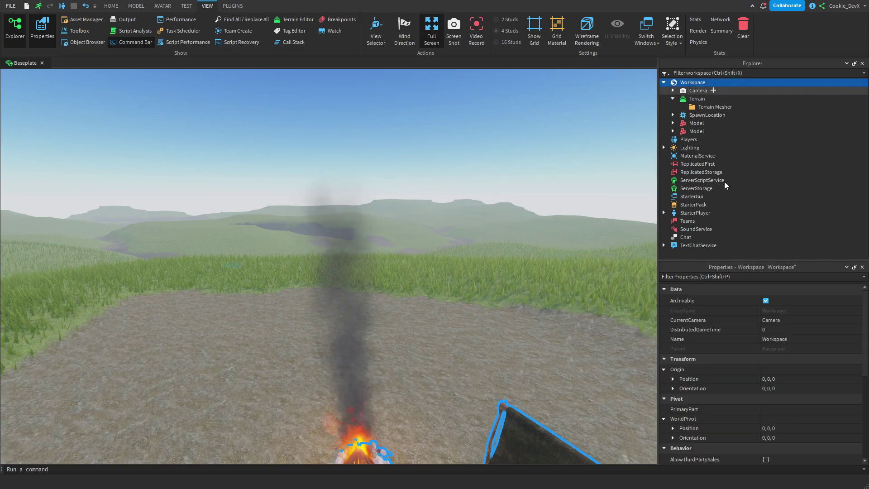
{"action": "left_click", "coordinate": [728, 275]}
{"action": "type", "text": "glob"}
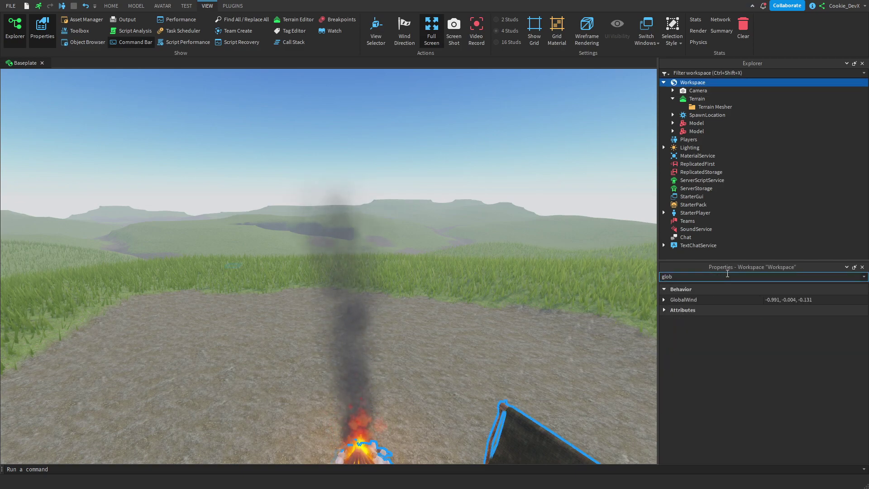
{"action": "left_click", "coordinate": [804, 302]}
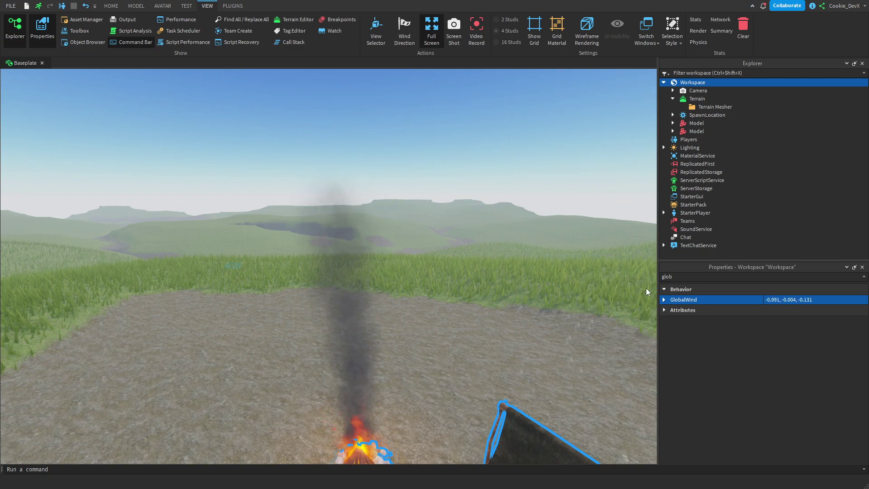
{"action": "key", "text": "BackSpace"}
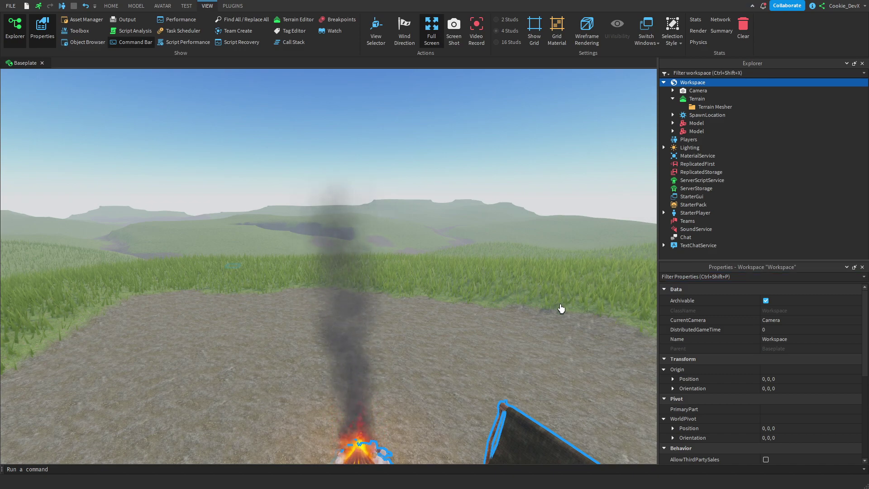
- Show the wind direction control in the viewport
{"action": "left_click", "coordinate": [111, 6]}
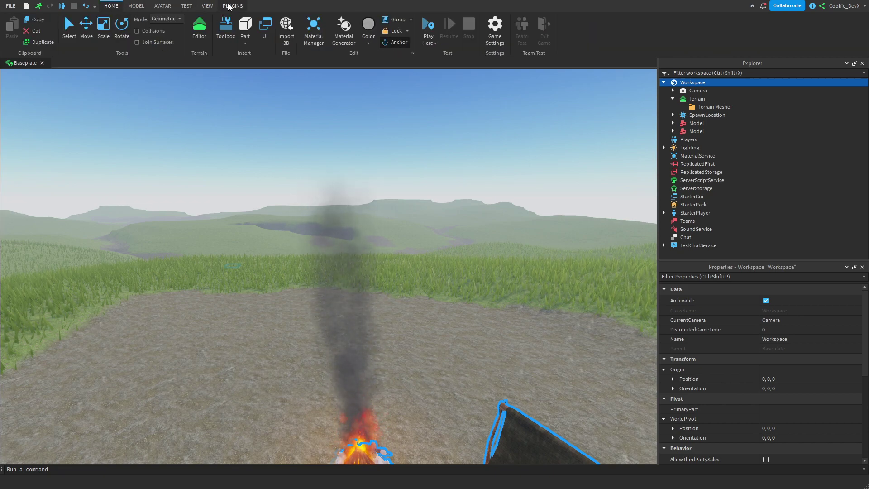
{"action": "left_click", "coordinate": [208, 6]}
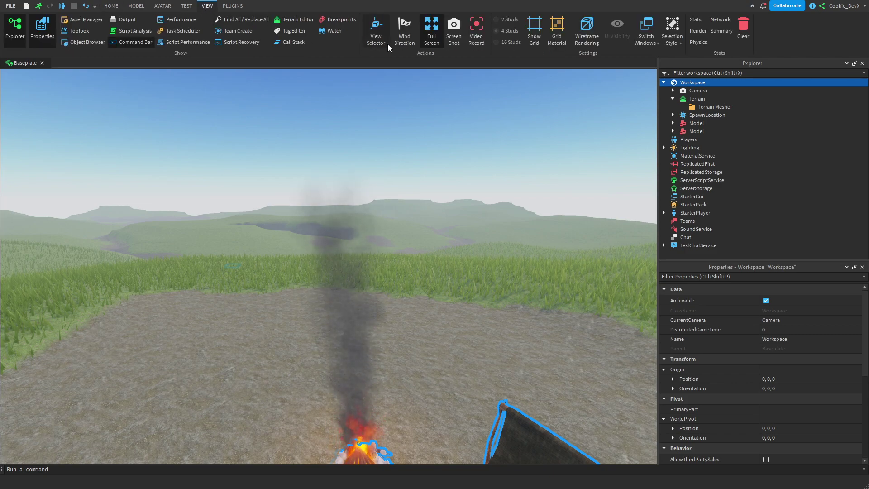
{"action": "left_click", "coordinate": [409, 36]}
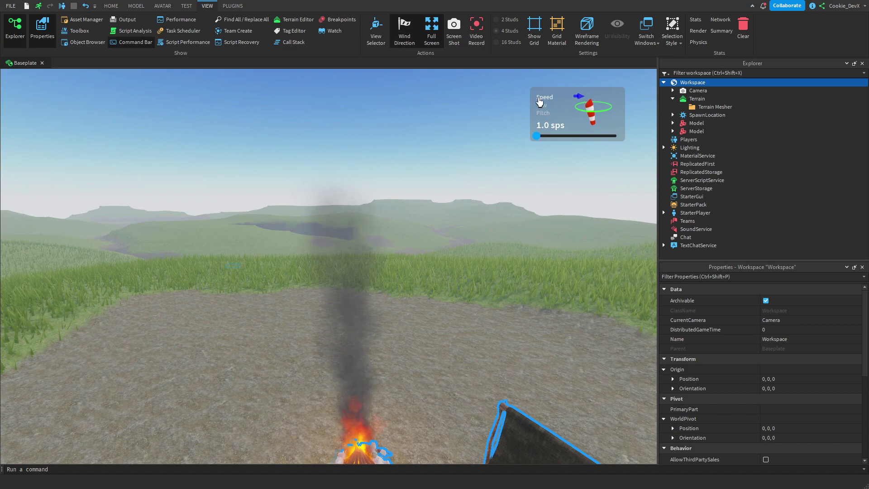
- Set the wind speed to 23.2 sps and examine its effect on the grass and campfire
{"action": "right_click_drag", "start_coordinate": [588, 197], "coordinate": [588, 199]}
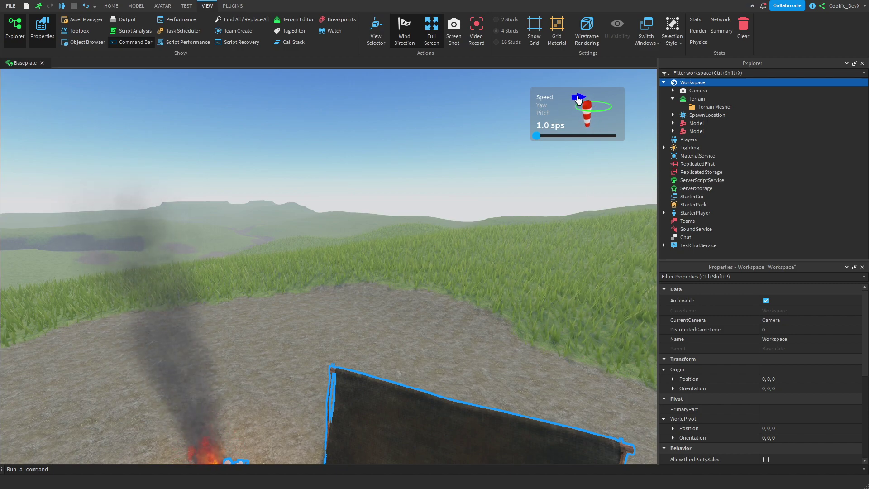
{"action": "mouse_move", "coordinate": [529, 314]}
{"action": "right_mouse_down"}
{"action": "mouse_move", "coordinate": [518, 328]}
{"action": "mouse_move", "coordinate": [536, 324]}
{"action": "right_mouse_up"}
{"action": "left_click", "coordinate": [536, 137]}
{"action": "left_click_drag", "start_coordinate": [536, 137], "coordinate": [575, 138]}
{"action": "key", "text": "w"}
{"action": "right_click_drag", "start_coordinate": [420, 294], "coordinate": [420, 289]}
{"action": "key", "text": "w"}
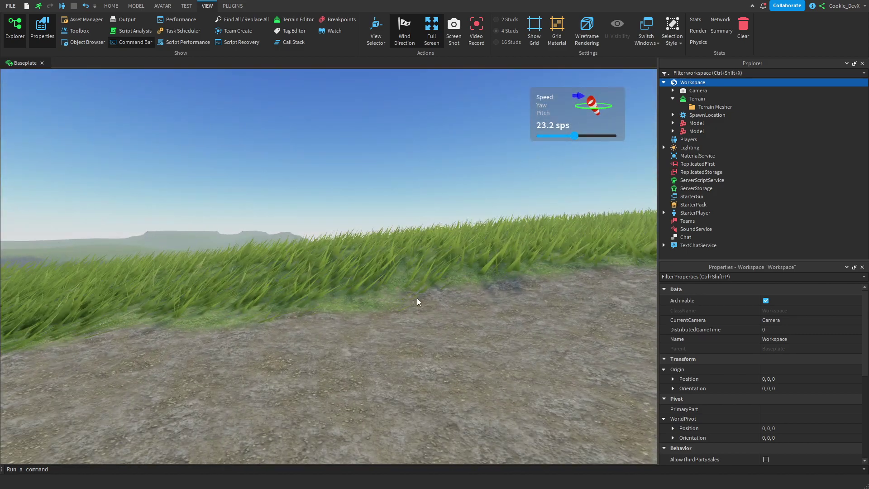
{"action": "key", "text": "s"}
{"action": "key", "text": "s"}
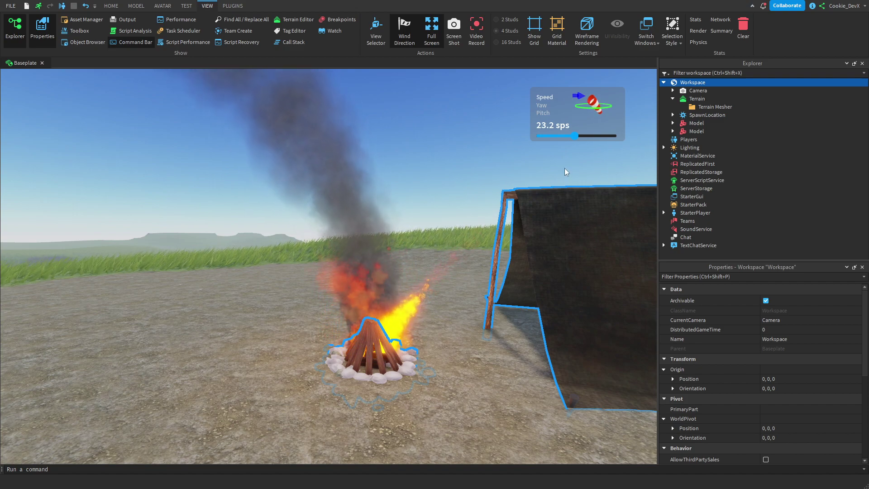
- Raise the wind speed to the maximum of 1000.0 sps and inspect the grass and campfire
{"action": "left_click_drag", "start_coordinate": [575, 135], "coordinate": [623, 139]}
{"action": "key", "text": "w"}
{"action": "key", "text": "a"}
{"action": "key", "text": "s"}
{"action": "right_click_drag", "start_coordinate": [525, 281], "coordinate": [385, 221]}
{"action": "key", "text": "w"}
{"action": "key", "text": "w"}
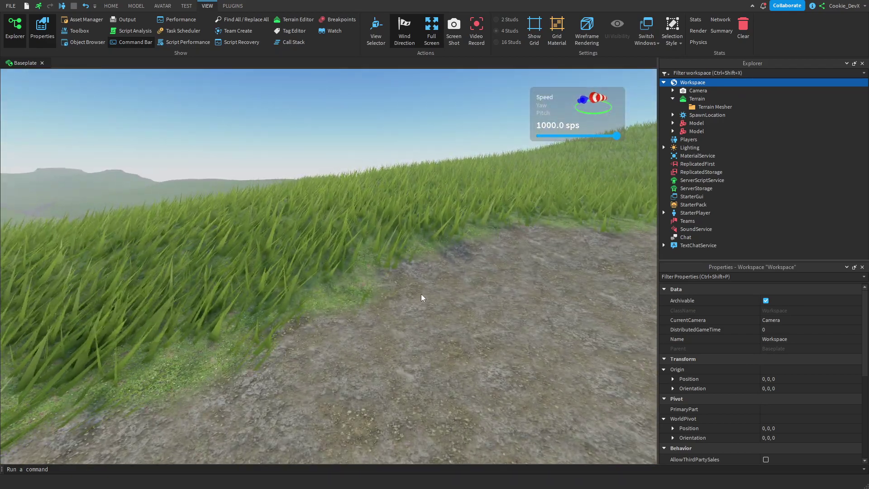
{"action": "key", "text": "s"}
- Lower the wind speed to 15.5 sps and look at the campfire flames up close
{"action": "left_click_drag", "start_coordinate": [618, 137], "coordinate": [570, 141]}
{"action": "key", "text": "w"}
{"action": "key", "text": "d"}
{"action": "right_click_drag", "start_coordinate": [548, 186], "coordinate": [452, 273]}
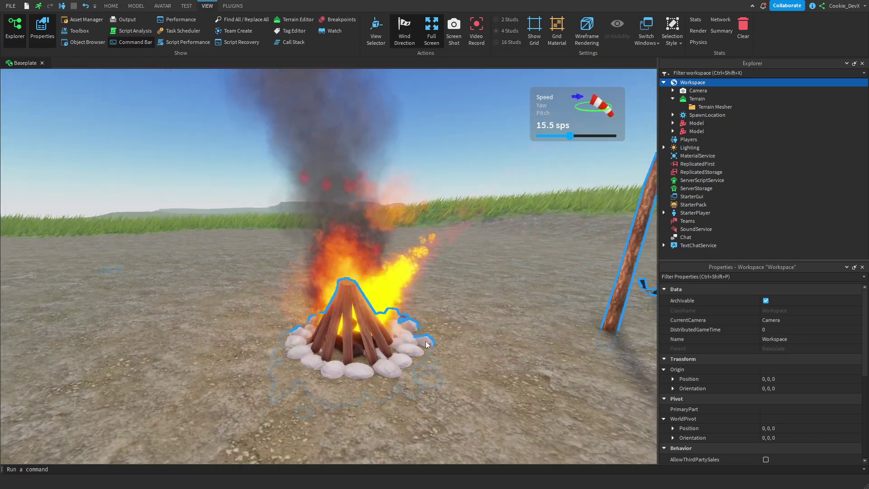
- Rotate the wind yaw to 182° and check the flame direction around the campfire
{"action": "left_click", "coordinate": [542, 105]}
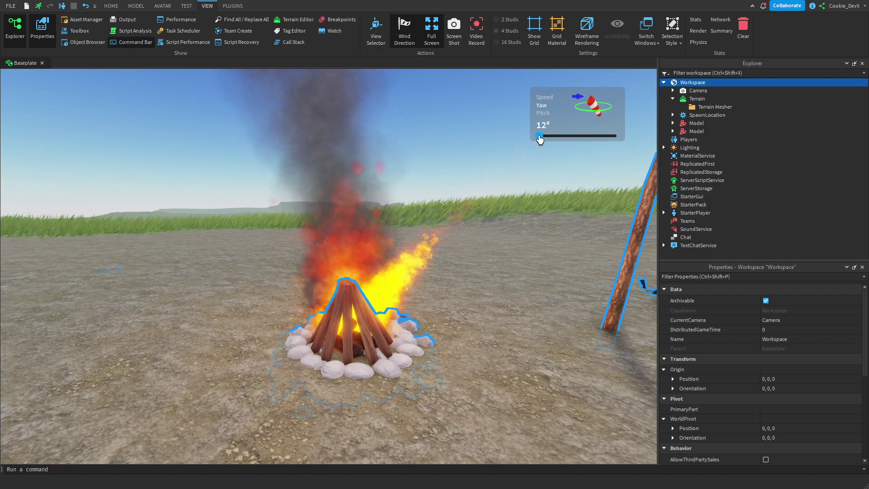
{"action": "left_click_drag", "start_coordinate": [539, 136], "coordinate": [606, 143]}
{"action": "right_click_drag", "start_coordinate": [551, 178], "coordinate": [550, 178]}
{"action": "left_click_drag", "start_coordinate": [607, 136], "coordinate": [578, 136]}
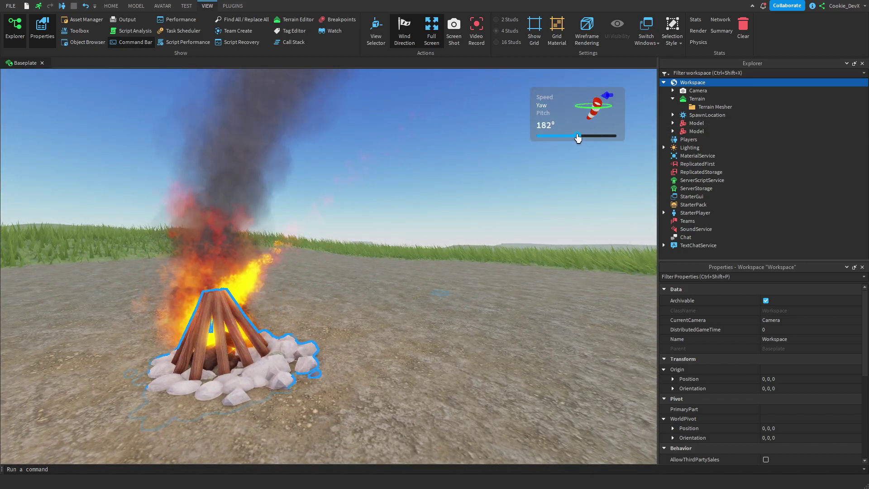
{"action": "right_click_drag", "start_coordinate": [548, 199], "coordinate": [548, 199]}
{"action": "scroll", "coordinate": [548, 199], "scroll_direction": "down", "scroll_amount": 3}
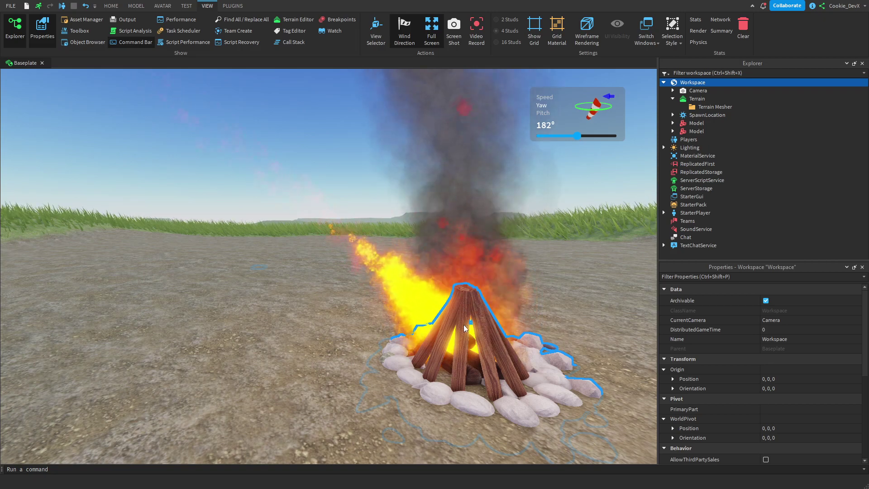
- Turn the wind yaw to 302° and fine-tune it to 291°
{"action": "left_click_drag", "start_coordinate": [585, 137], "coordinate": [604, 136]}
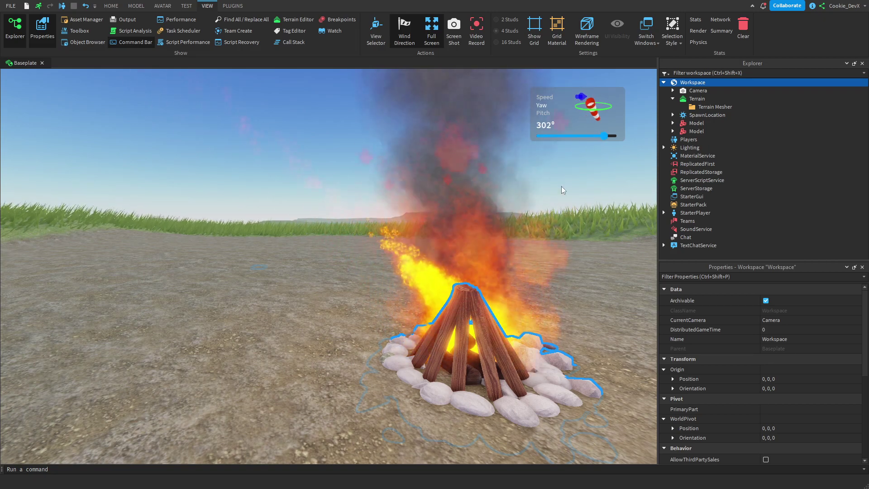
{"action": "right_click_drag", "start_coordinate": [387, 232], "coordinate": [386, 232]}
{"action": "mouse_move", "coordinate": [605, 136]}
{"action": "left_mouse_down"}
{"action": "mouse_move", "coordinate": [586, 136]}
{"action": "mouse_move", "coordinate": [602, 137]}
{"action": "left_mouse_up"}
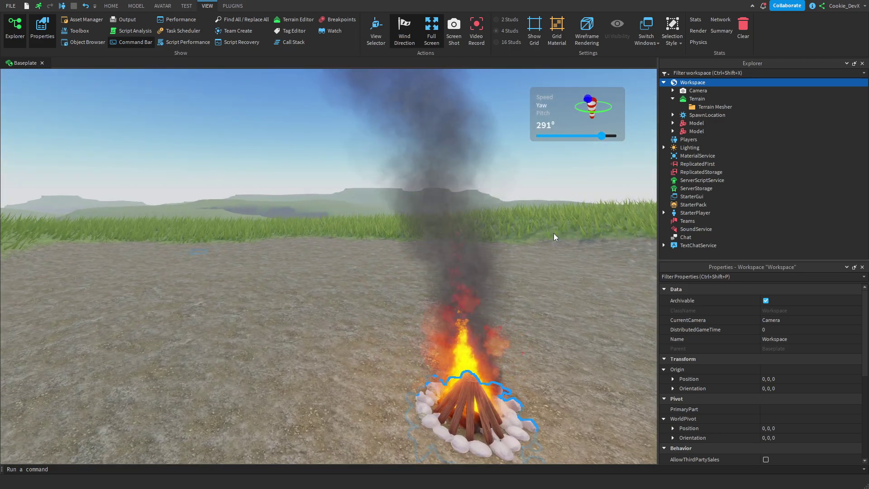
- Try a wind pitch of -62° on the campfire, and raise the pitch to 90°
{"action": "left_click", "coordinate": [543, 113]}
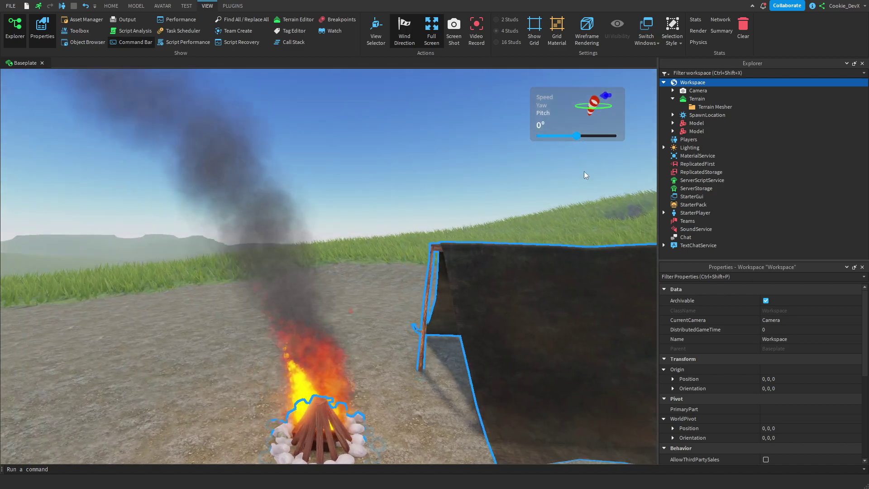
{"action": "key", "text": "a"}
{"action": "left_click_drag", "start_coordinate": [577, 136], "coordinate": [549, 136]}
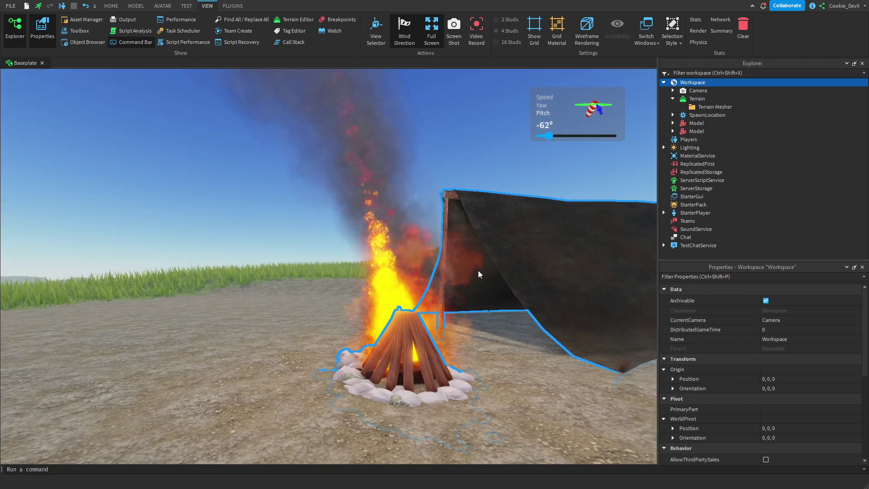
{"action": "left_click_drag", "start_coordinate": [547, 129], "coordinate": [617, 135]}
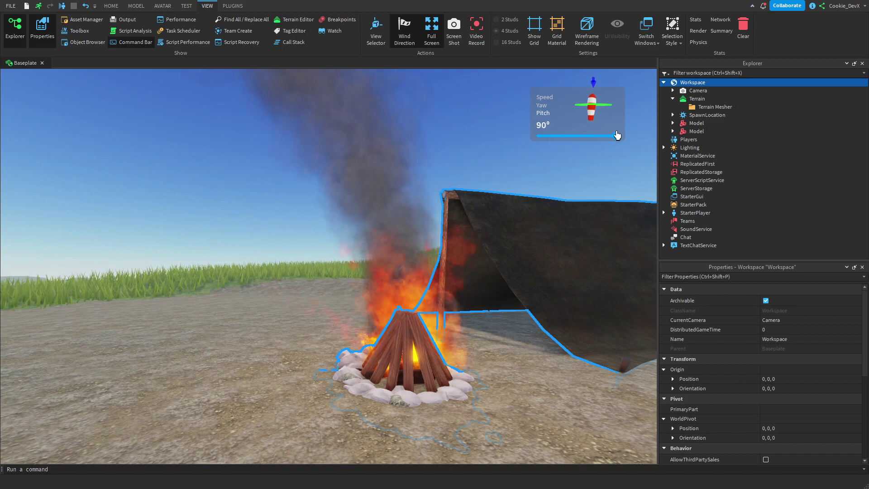
- Increase the wind speed to 222.2 sps and examine the smoke and grass around the campfire
{"action": "right_click_drag", "start_coordinate": [473, 257], "coordinate": [473, 256]}
{"action": "left_click", "coordinate": [545, 98]}
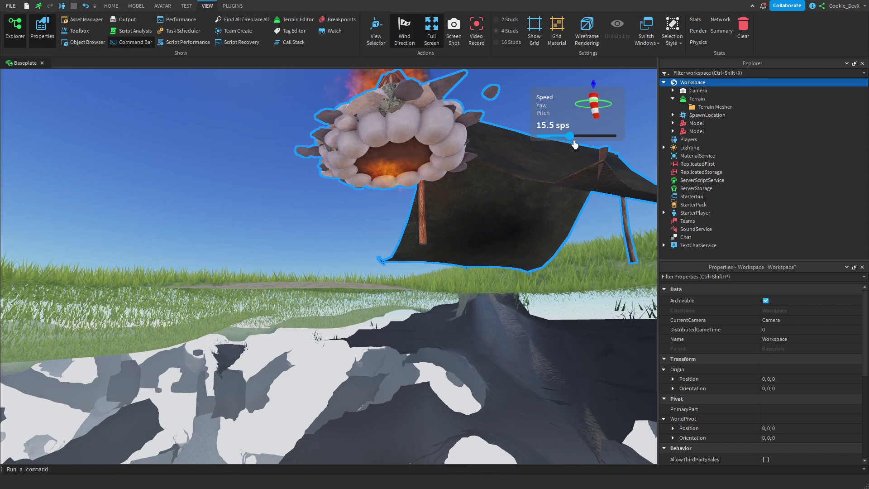
{"action": "left_click_drag", "start_coordinate": [576, 138], "coordinate": [600, 136]}
{"action": "right_click_drag", "start_coordinate": [558, 178], "coordinate": [517, 245]}
{"action": "scroll", "coordinate": [469, 287], "scroll_direction": "down", "scroll_amount": 3}
{"action": "right_click_drag", "start_coordinate": [469, 287], "coordinate": [567, 194]}
{"action": "scroll", "coordinate": [469, 279], "scroll_direction": "down", "scroll_amount": 3}
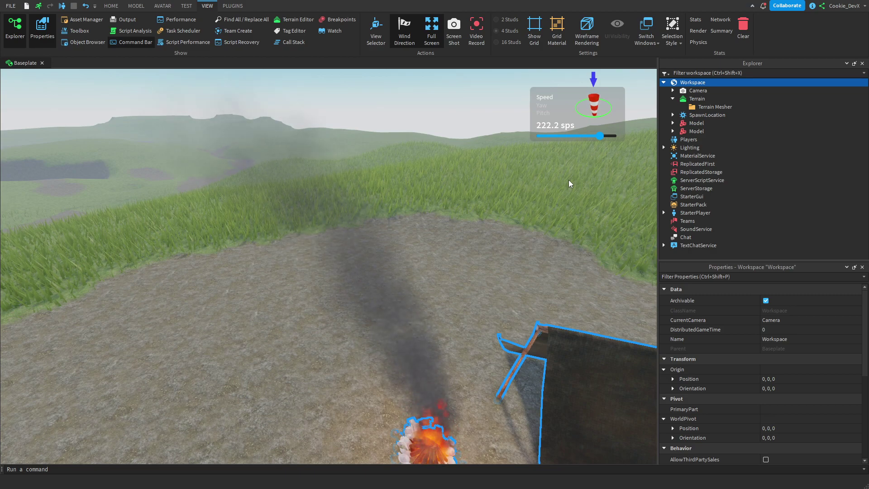
- Set the wind pitch to 1° and rotate the wind yaw to a new direction
{"action": "left_click_drag", "start_coordinate": [603, 138], "coordinate": [579, 139]}
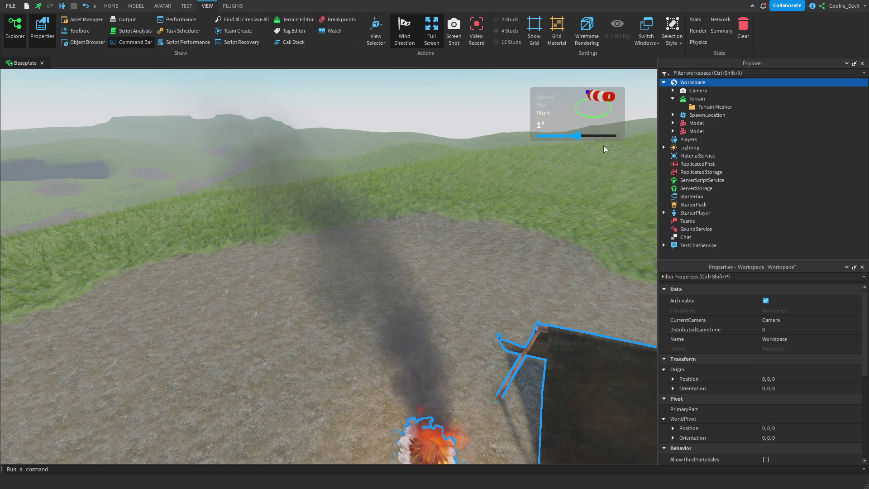
{"action": "left_click", "coordinate": [545, 98]}
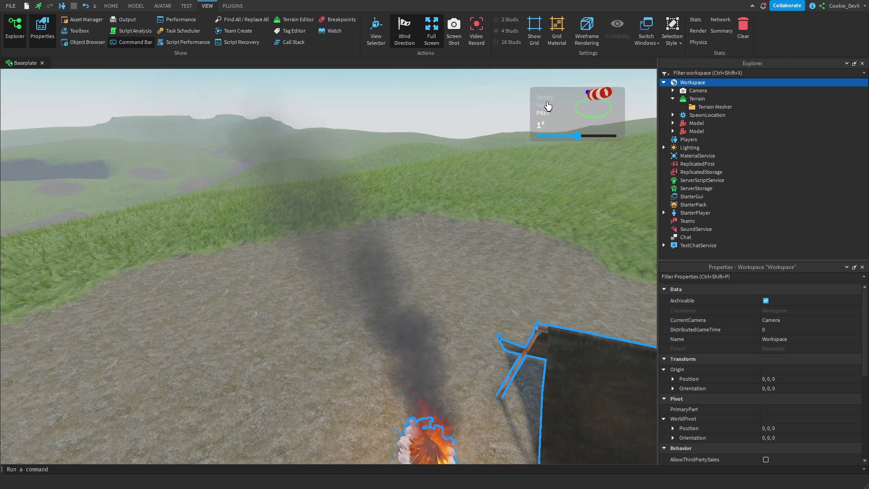
{"action": "left_click", "coordinate": [545, 104]}
{"action": "key", "text": "w"}
{"action": "key", "text": "d"}
{"action": "right_click_drag", "start_coordinate": [436, 188], "coordinate": [371, 189]}
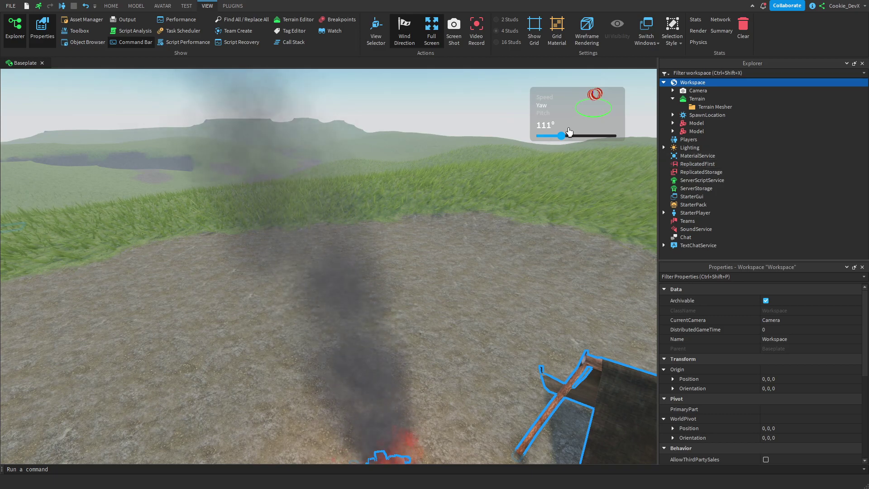
{"action": "left_click_drag", "start_coordinate": [562, 136], "coordinate": [582, 138]}
- Reduce the wind speed to 46.1 sps and further down to 15.5 sps
{"action": "left_click", "coordinate": [545, 98]}
{"action": "key", "text": "q"}
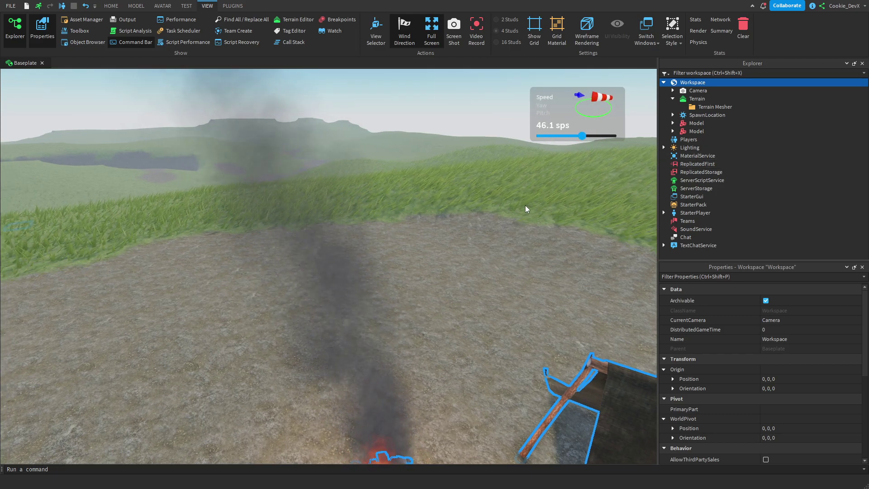
{"action": "right_click_drag", "start_coordinate": [526, 205], "coordinate": [526, 204]}
{"action": "left_click_drag", "start_coordinate": [579, 142], "coordinate": [571, 138]}
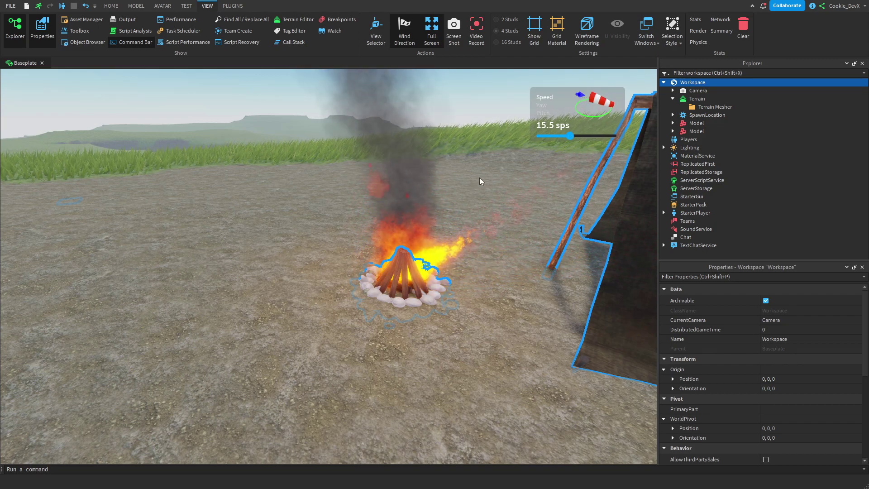
- Insert a Clouds object under Terrain and look up at the sky
{"action": "left_click", "coordinate": [710, 99]}
{"action": "type", "text": "clo"}
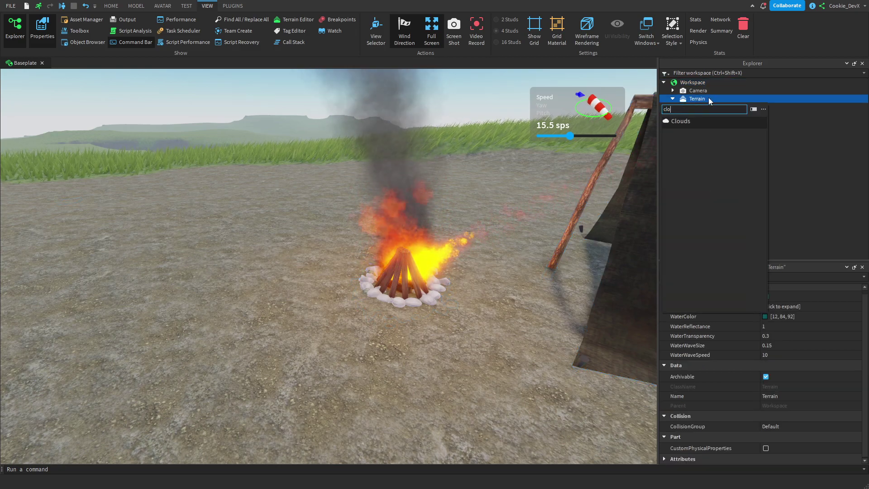
{"action": "key", "text": "Return"}
{"action": "mouse_move", "coordinate": [394, 172]}
{"action": "right_mouse_down"}
{"action": "mouse_move", "coordinate": [389, 163]}
{"action": "mouse_move", "coordinate": [399, 177]}
{"action": "right_mouse_up"}
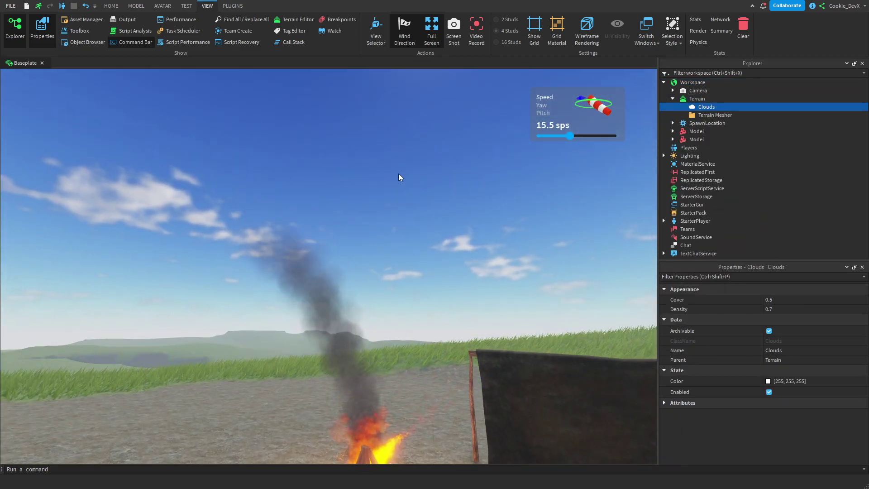
- Set the clouds' cover to 0.641 and their color to pink (255, 190, 219)
{"action": "left_click", "coordinate": [822, 301]}
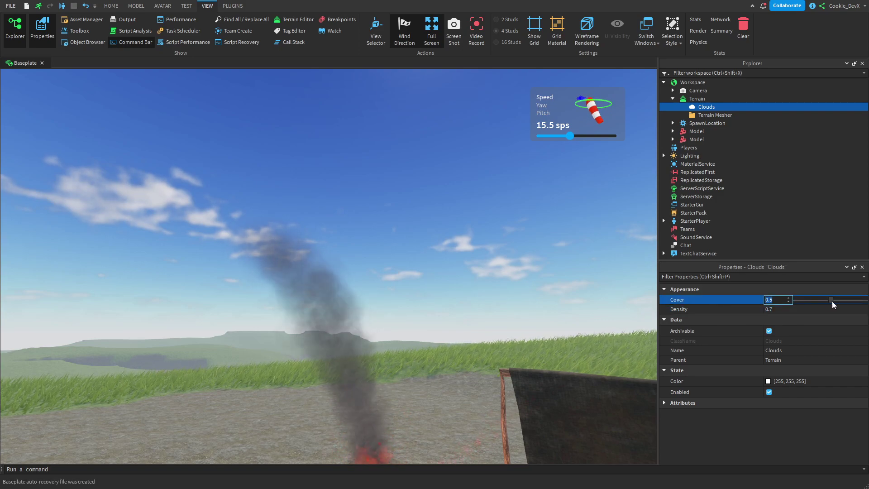
{"action": "left_click_drag", "start_coordinate": [832, 301], "coordinate": [841, 300]}
{"action": "left_click", "coordinate": [768, 381]}
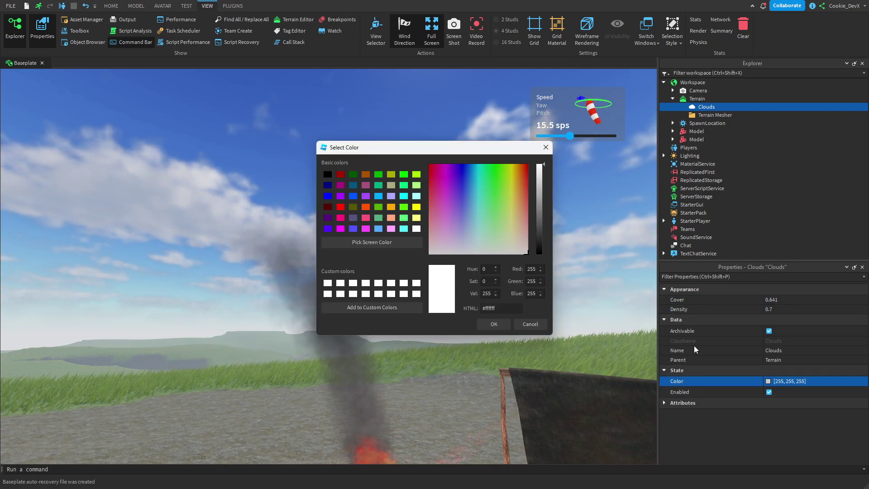
{"action": "left_click_drag", "start_coordinate": [449, 213], "coordinate": [437, 234]}
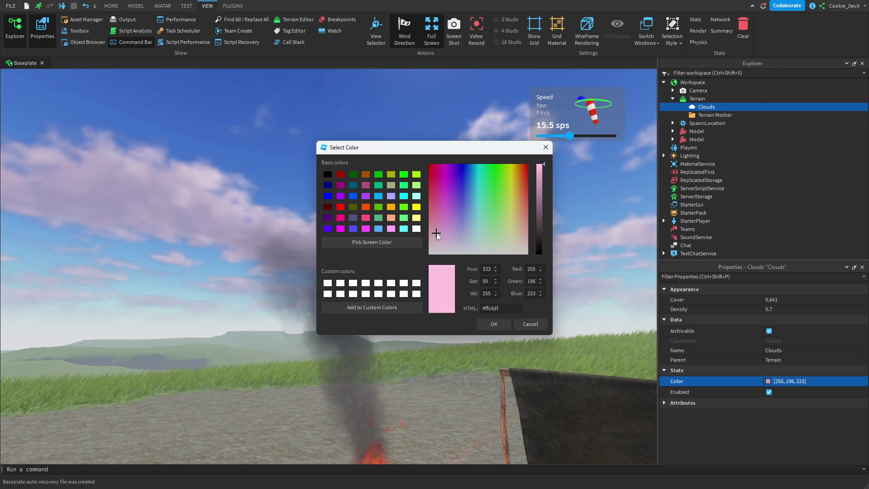
{"action": "left_click", "coordinate": [496, 327]}
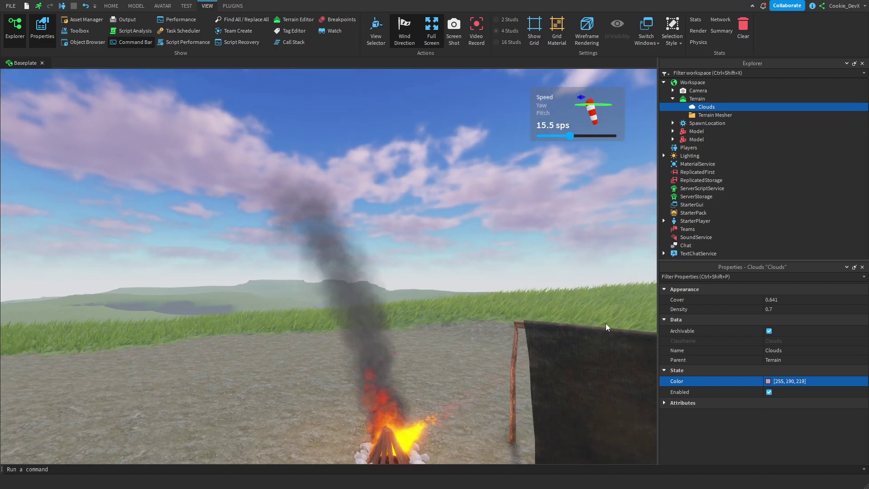
- Raise the wind speed to 1000.0 sps with the campfire and clouds in view
{"action": "left_click", "coordinate": [815, 309]}
{"action": "right_click_drag", "start_coordinate": [573, 249], "coordinate": [584, 243]}
{"action": "scroll", "coordinate": [583, 243], "scroll_direction": "down", "scroll_amount": 2}
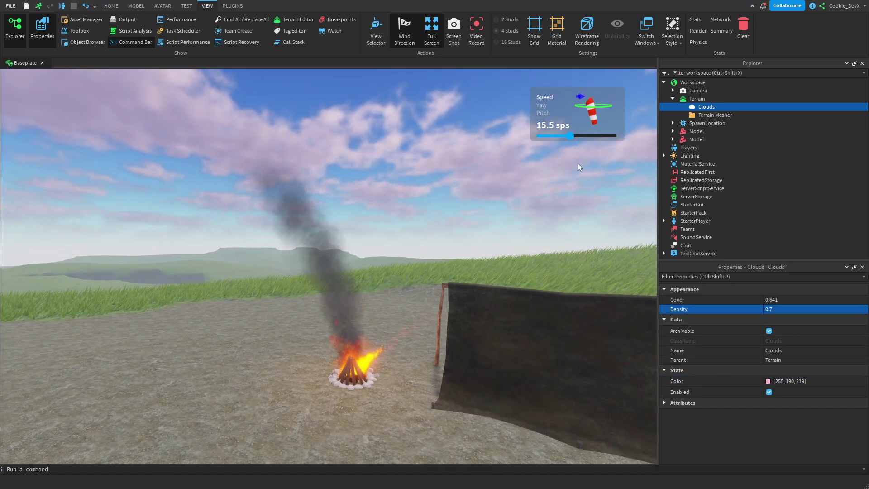
{"action": "key", "text": "e"}
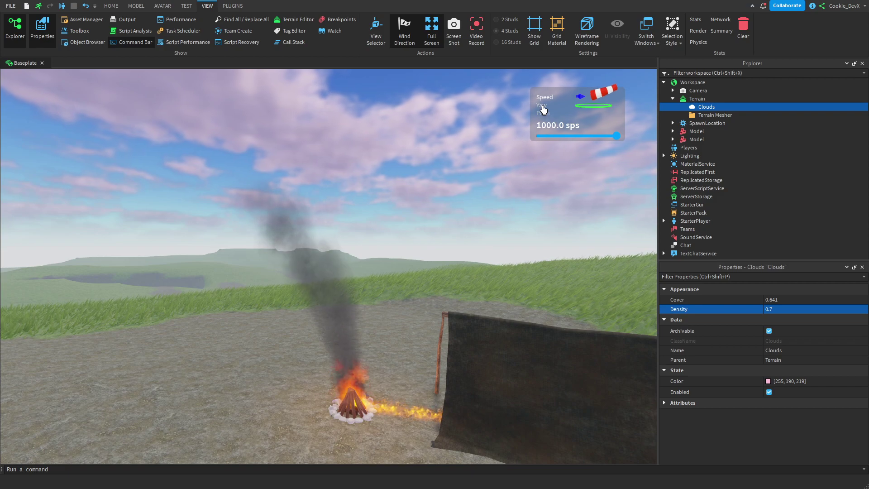
- Change the global wind's yaw, tilt its pitch to -67°, and level the pitch back to 0°
{"action": "left_click", "coordinate": [542, 105]}
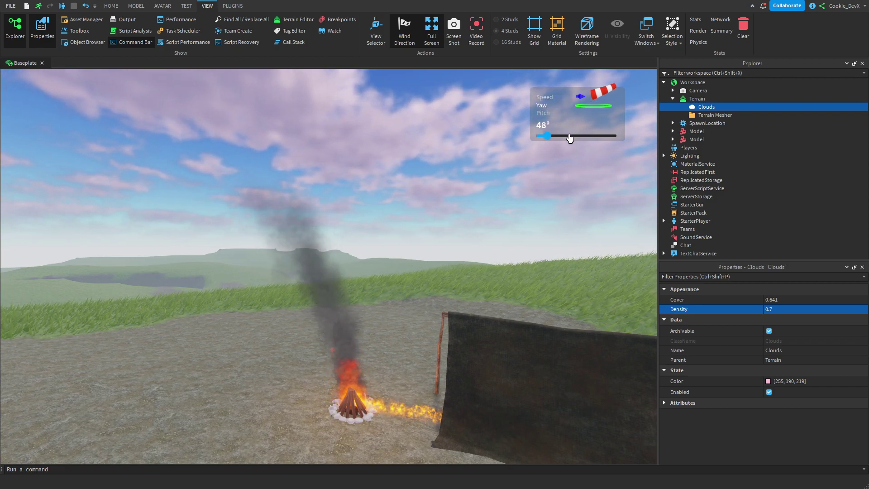
{"action": "mouse_move", "coordinate": [568, 136]}
{"action": "left_mouse_down"}
{"action": "mouse_move", "coordinate": [549, 136]}
{"action": "mouse_move", "coordinate": [644, 136]}
{"action": "mouse_move", "coordinate": [574, 135]}
{"action": "left_mouse_up"}
{"action": "left_click", "coordinate": [544, 113]}
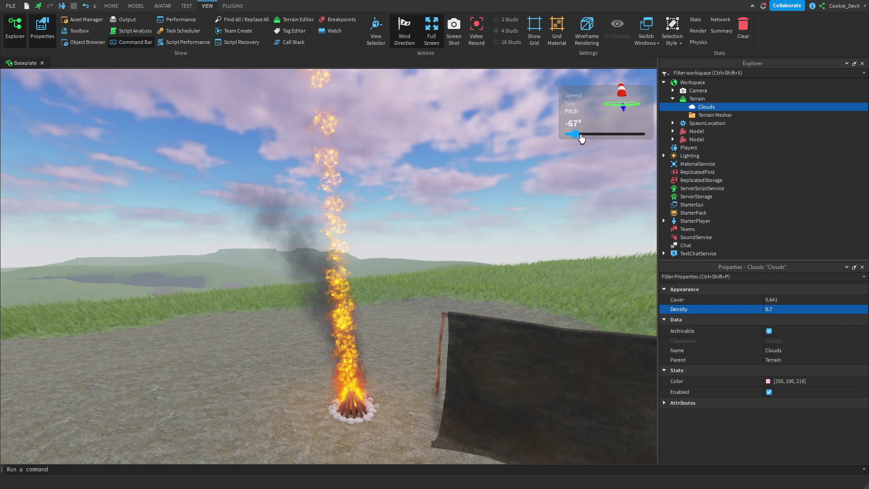
{"action": "left_click", "coordinate": [604, 135]}
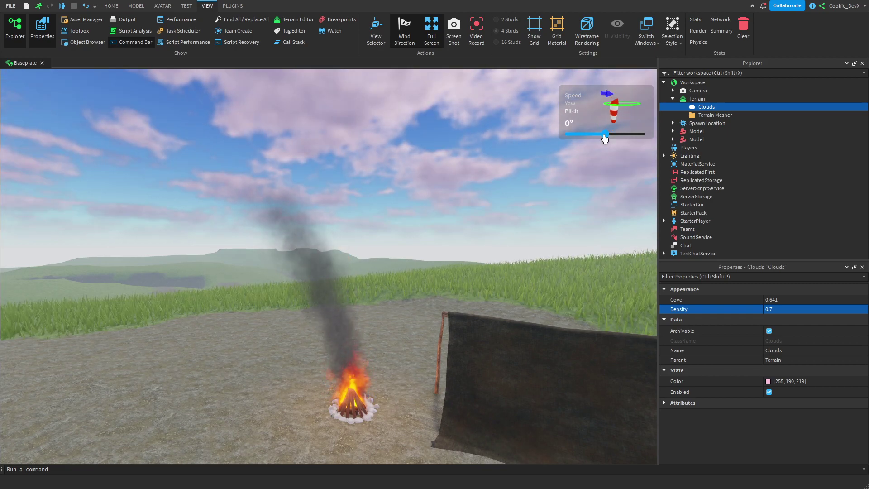
- Insert a new Script in ServerScriptService and clear its default code
{"action": "left_click", "coordinate": [732, 191]}
{"action": "left_click", "coordinate": [704, 215]}
{"action": "key", "text": "ctrl+a"}
{"action": "key", "text": "BackSpace"}
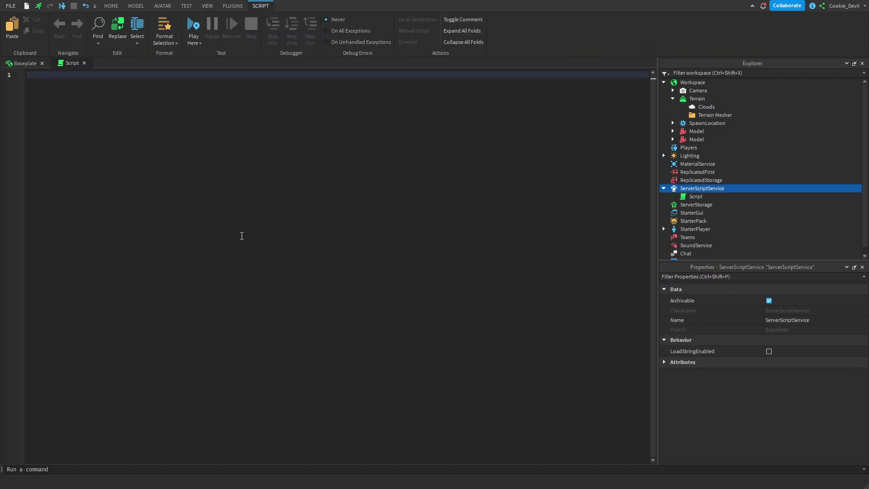
- Write a while wait(5) do loop with its closing end in the script
{"action": "type", "text": "while wait(5)"}
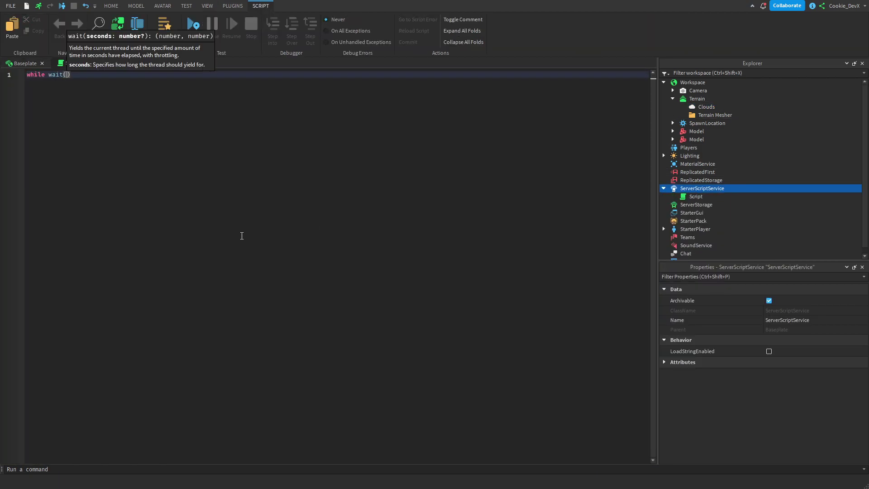
{"action": "type", "text": " do"}
{"action": "key", "text": "Return"}
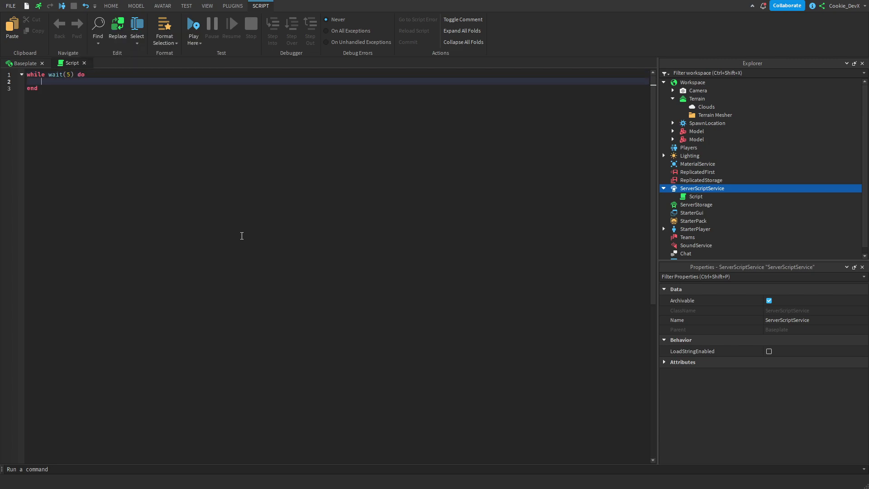
- Inside the loop, assign workspace.GlobalWind a Vector3.new with math.random(1,100) as its x component
{"action": "type", "text": "workspace.GlobalWind "}
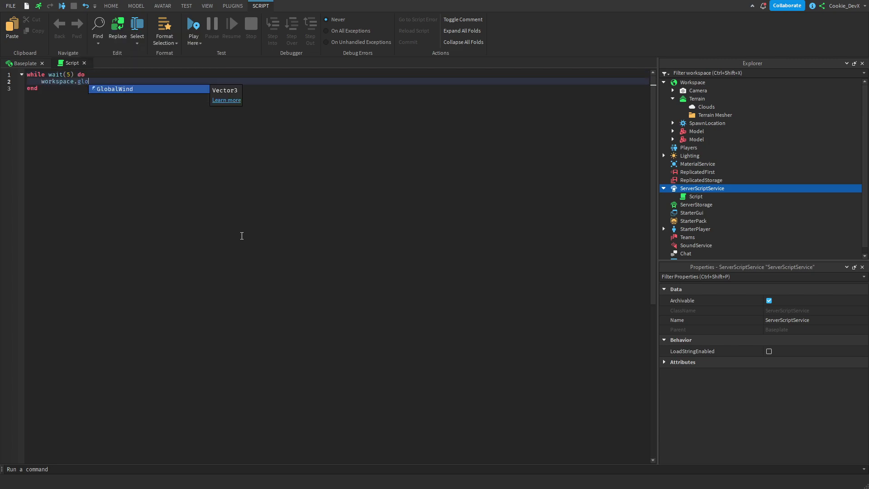
{"action": "type", "text": "= Vector3.new("}
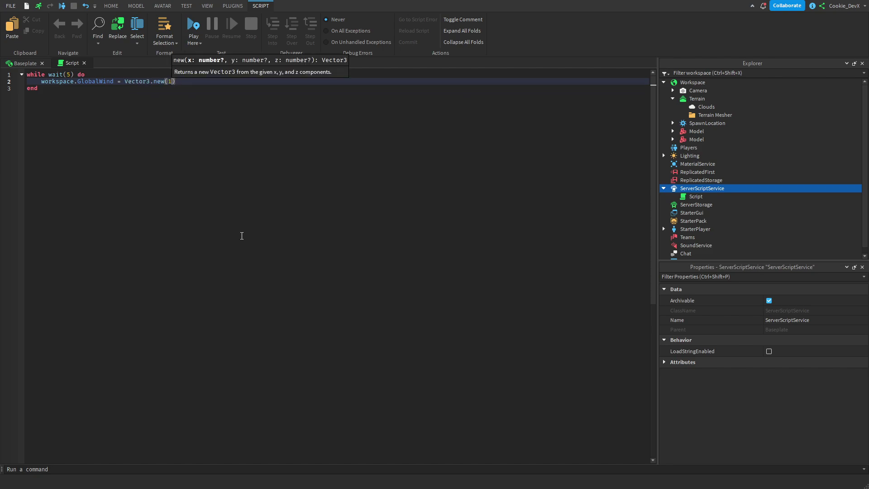
{"action": "type", "text": "10,5,"}
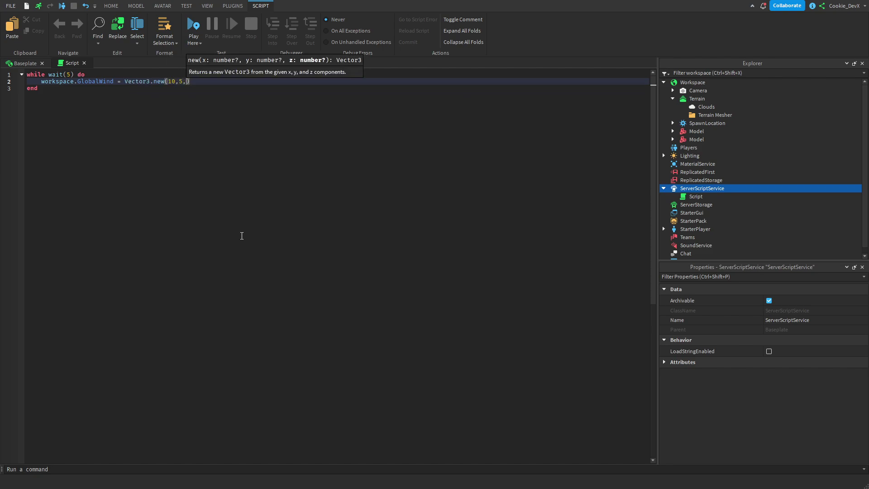
{"action": "type", "text": "math.random("}
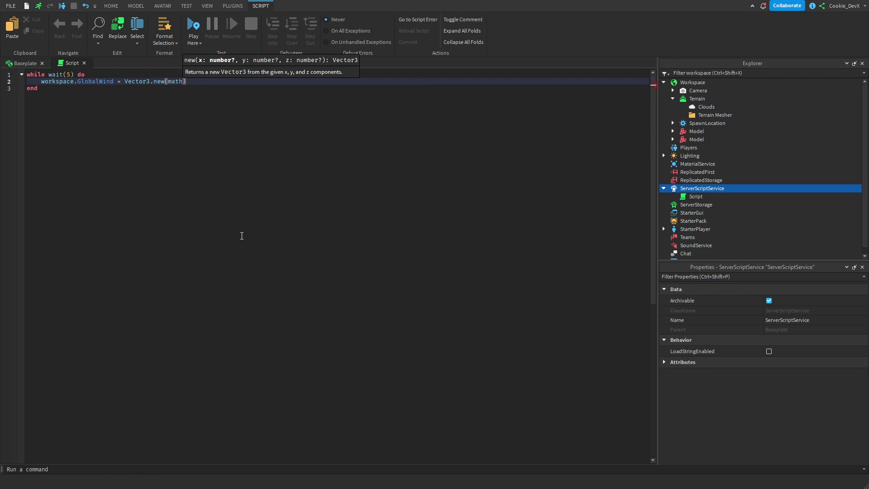
{"action": "type", "text": "1,10"}
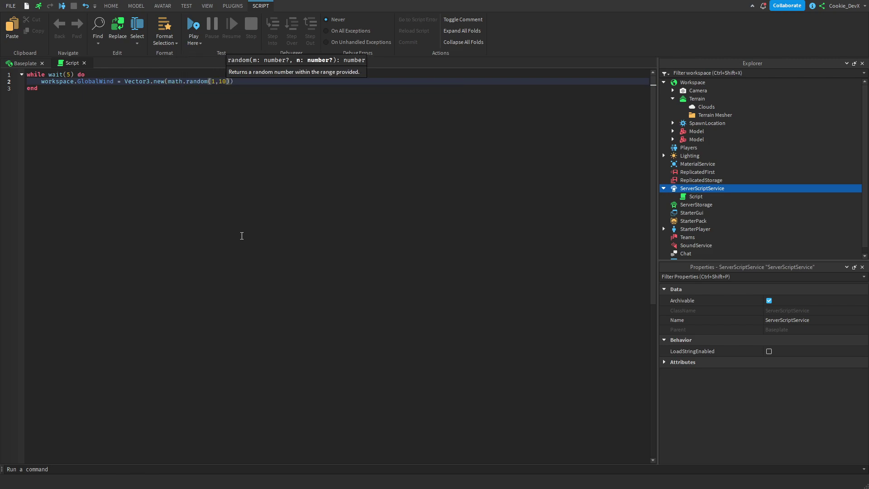
{"action": "type", "text": "0"}
- Duplicate the math.random(1,100) expression as the y and z components of the GlobalWind vector
{"action": "key", "text": "Right"}
{"action": "key", "text": "ctrl+shift+Left"}
{"action": "key", "text": "ctrl+shift+Left"}
{"action": "key", "text": "ctrl+shift+Left"}
{"action": "key", "text": "ctrl+shift+Left"}
{"action": "key", "text": "ctrl+shift+Left"}
{"action": "key", "text": "ctrl+shift+Left"}
{"action": "key", "text": "ctrl+shift+Left"}
{"action": "key", "text": "ctrl+shift+Left"}
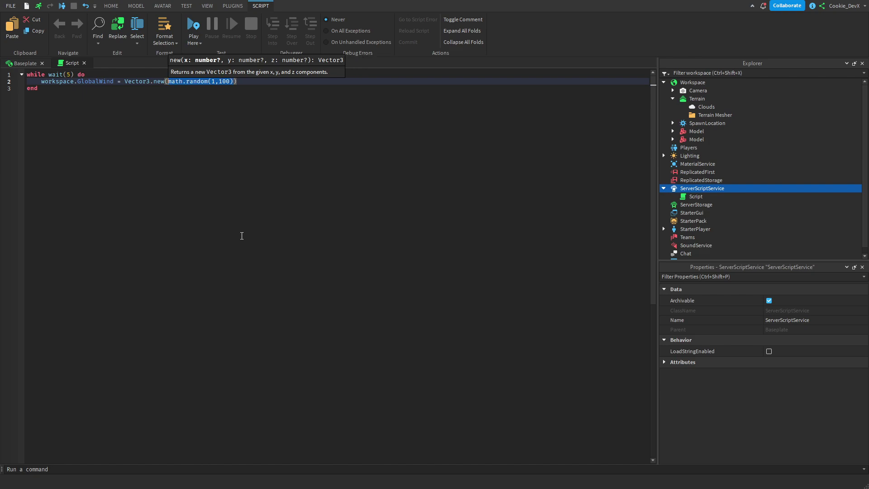
{"action": "key", "text": "ctrl+c"}
{"action": "key", "text": "Right"}
{"action": "type", "text": ","}
{"action": "key", "text": "ctrl+v"}
{"action": "type", "text": ","}
{"action": "key", "text": "ctrl+v"}
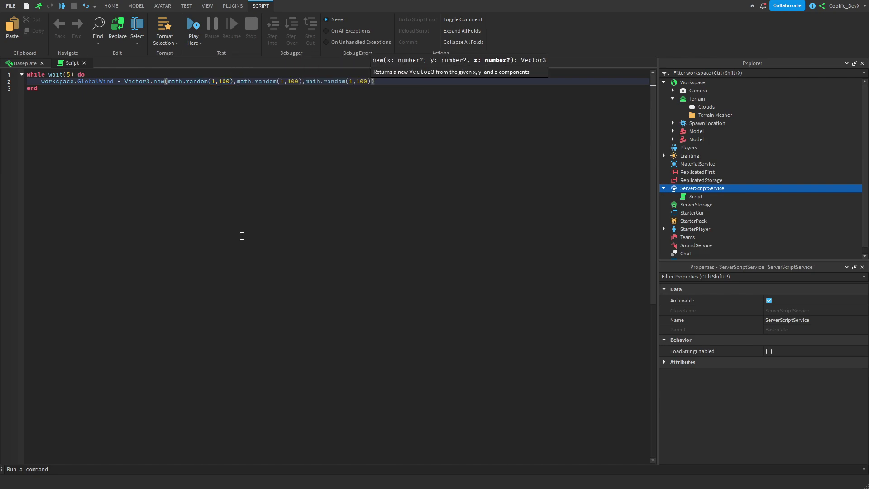
{"action": "key", "text": "shift+Left"}
{"action": "key", "text": "shift+Left"}
{"action": "left_click", "coordinate": [182, 194]}
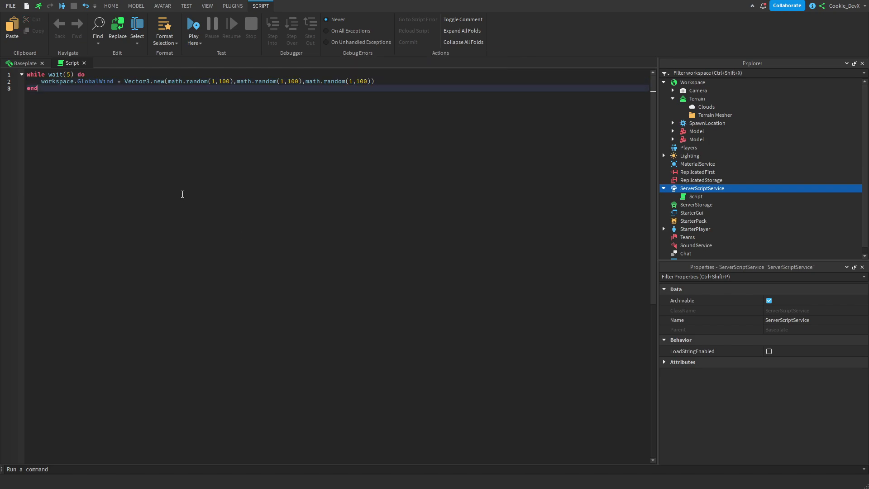
- Return to the Baseplate scene, start a playtest from here, and close the Terrain Mesher window
{"action": "left_click", "coordinate": [25, 63]}
{"action": "left_click", "coordinate": [111, 5]}
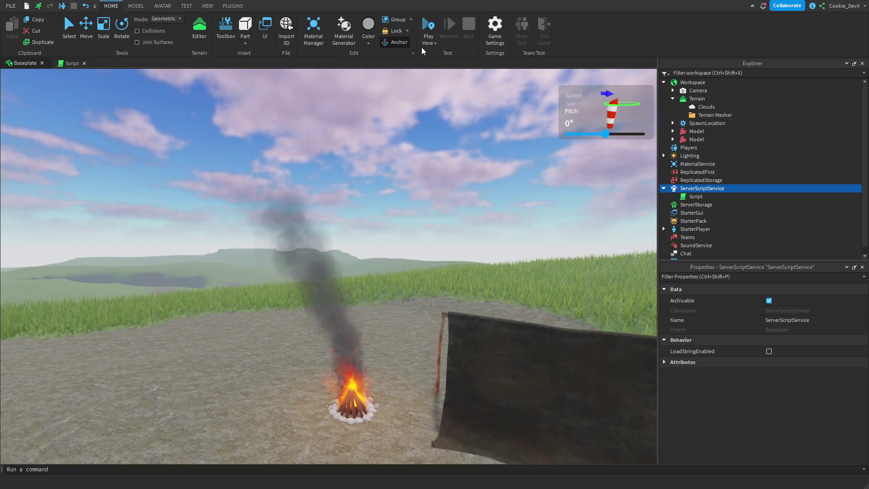
{"action": "left_click", "coordinate": [428, 40]}
{"action": "left_click", "coordinate": [428, 37]}
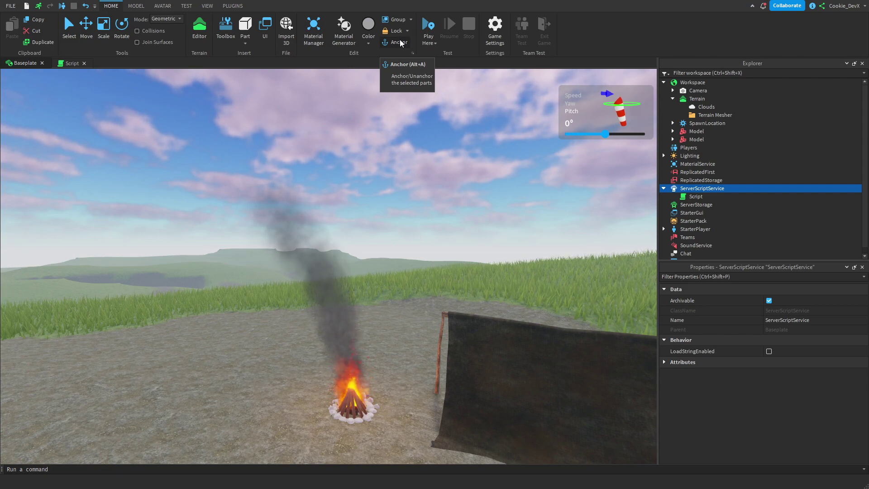
{"action": "left_click", "coordinate": [429, 25]}
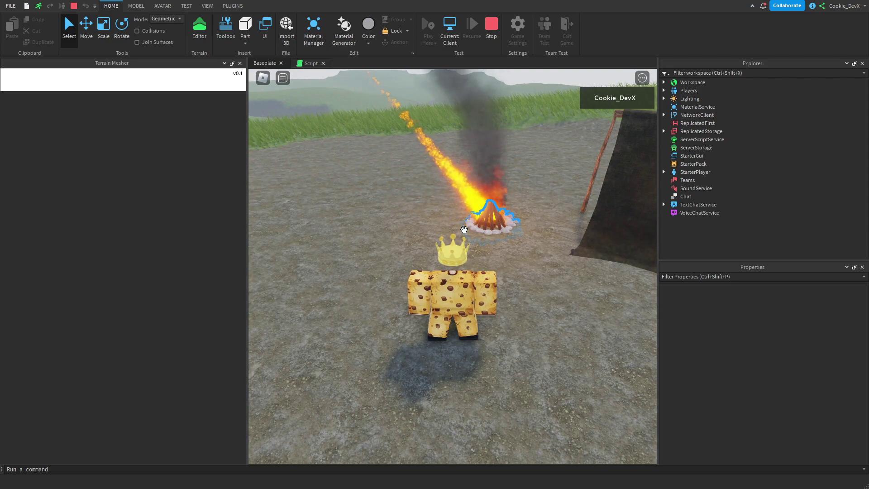
{"action": "right_click_drag", "start_coordinate": [409, 89], "coordinate": [267, 108]}
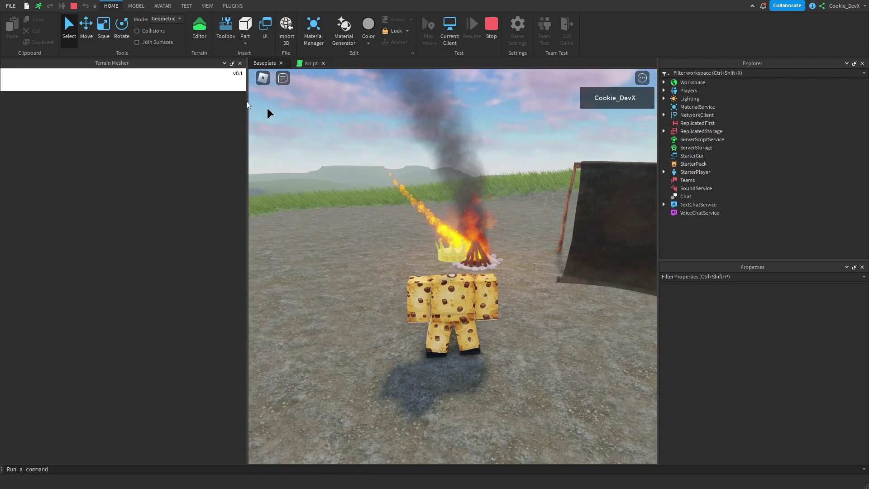
{"action": "left_click", "coordinate": [239, 64]}
- Walk the character around the campfire and tent to examine how the scripted wind changes affect the fire and smoke
{"action": "key", "text": "d"}
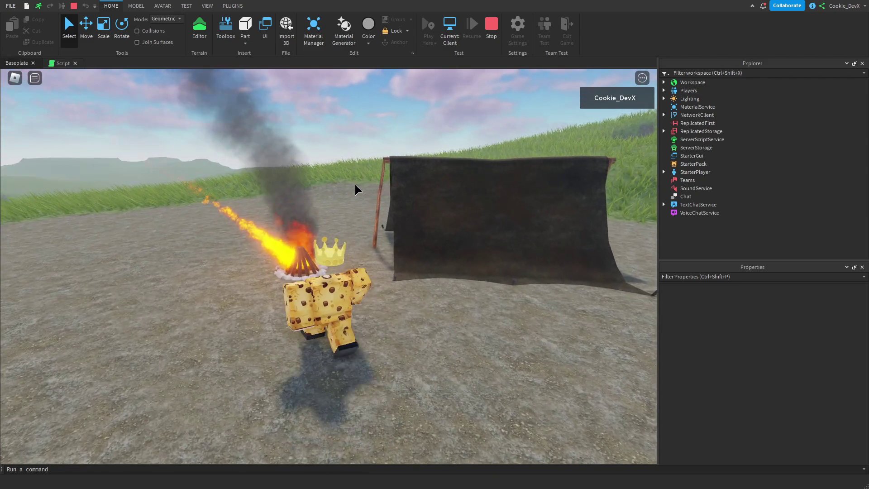
{"action": "key", "text": "s"}
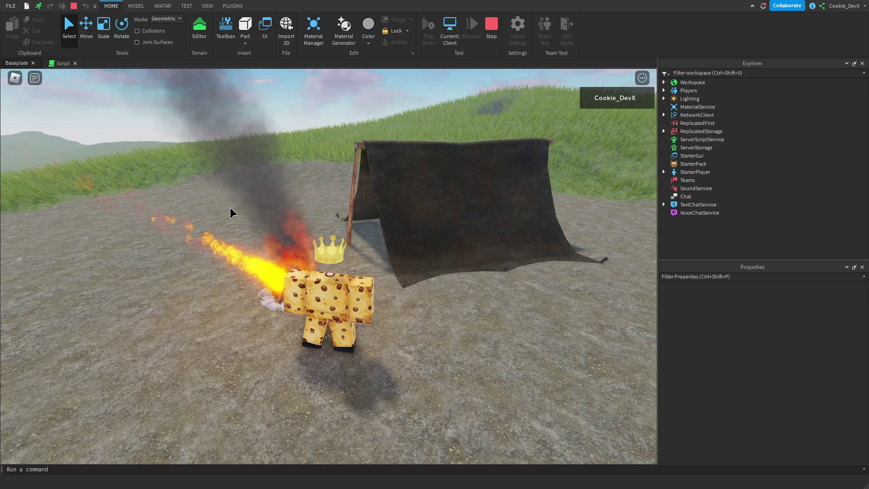
{"action": "key", "text": "d"}
{"action": "left_click", "coordinate": [63, 64]}
{"action": "left_click", "coordinate": [24, 63]}
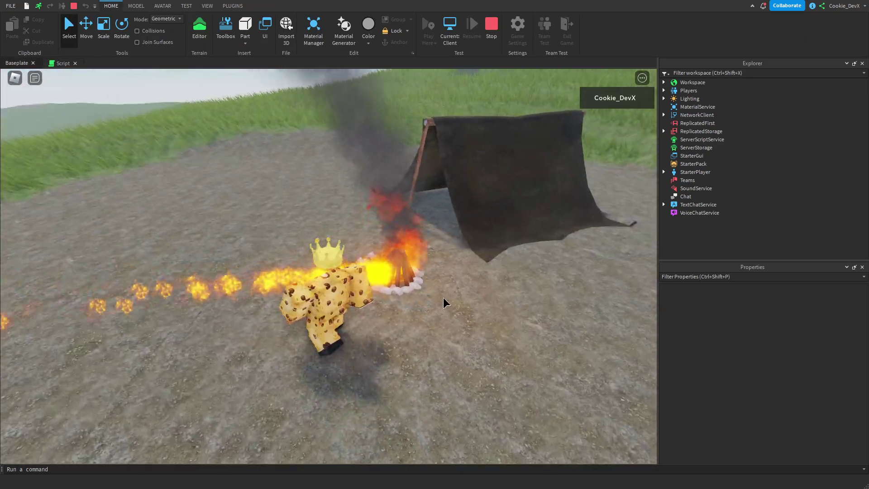
{"action": "key", "text": "a"}
{"action": "right_click_drag", "start_coordinate": [444, 297], "coordinate": [478, 293]}
{"action": "key", "text": "a"}
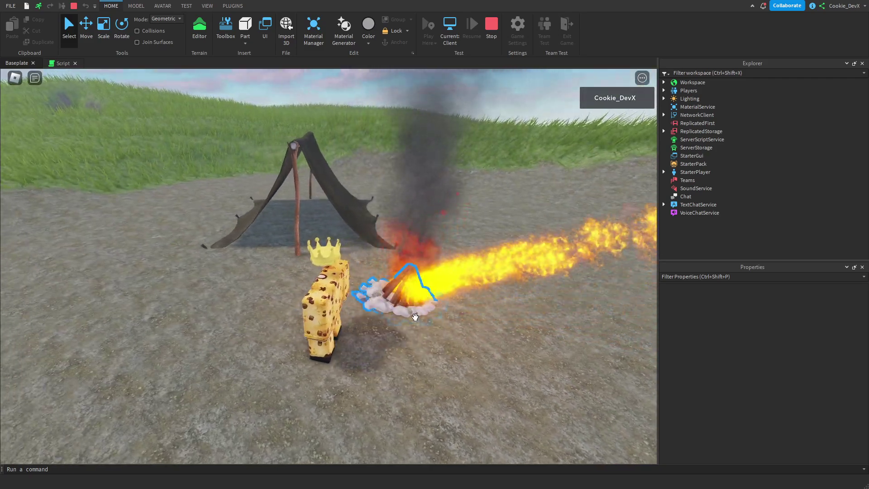